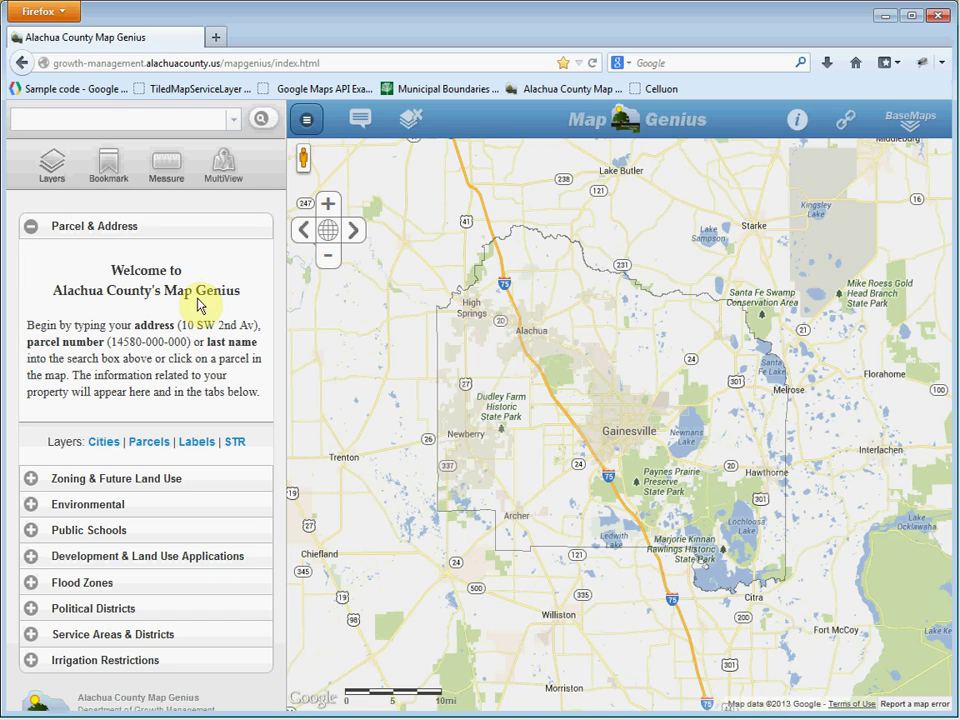
{"action": "left_click", "coordinate": [123, 120]}
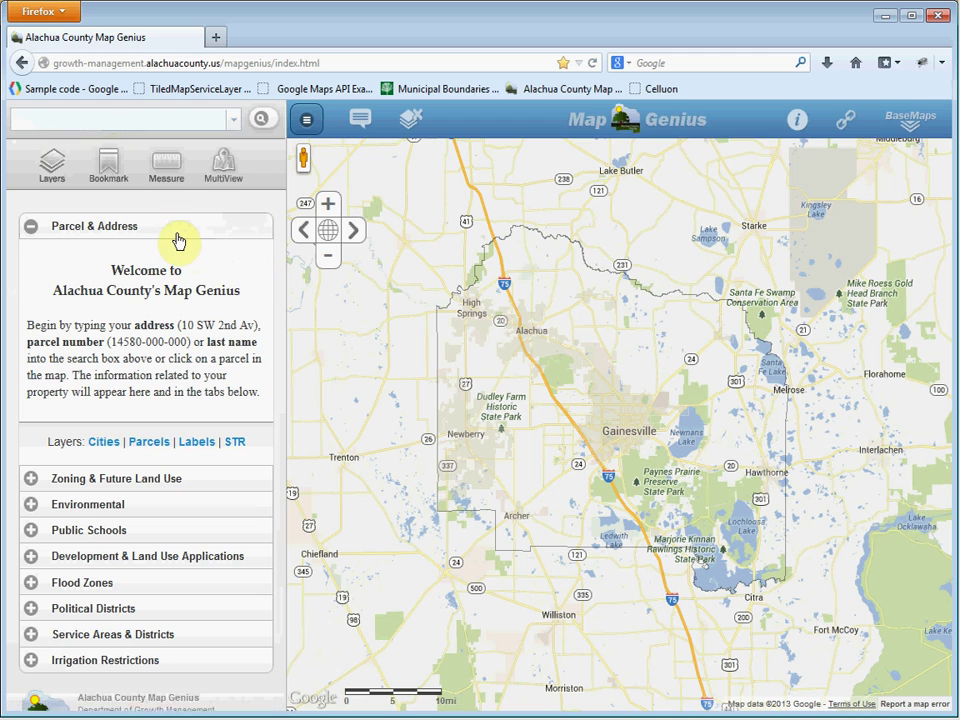
{"action": "left_click", "coordinate": [79, 127]}
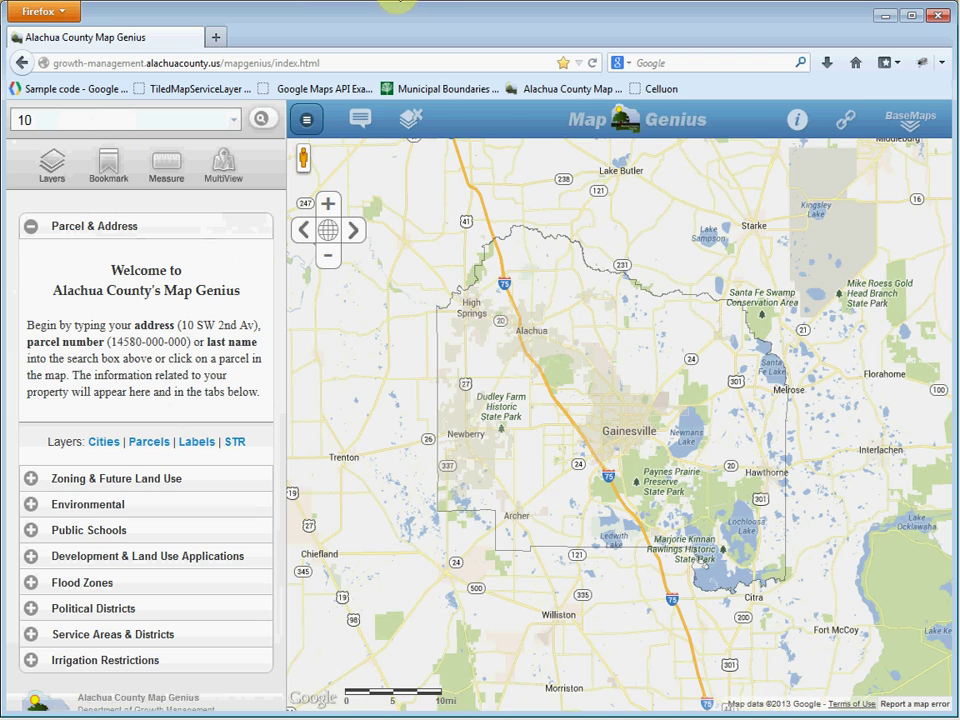
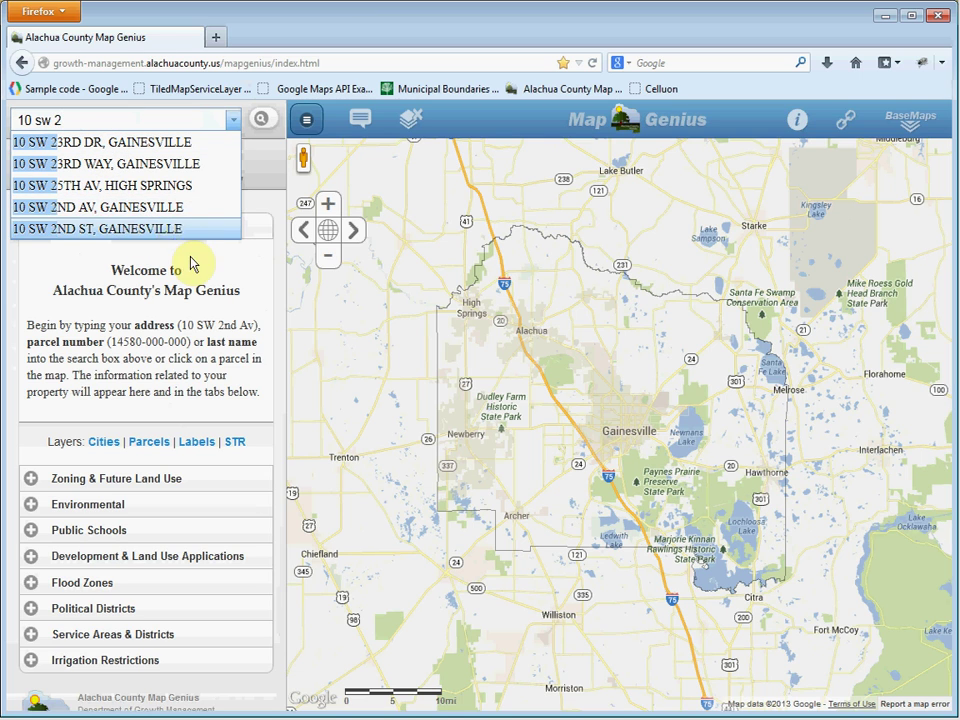
{"action": "left_click", "coordinate": [62, 209]}
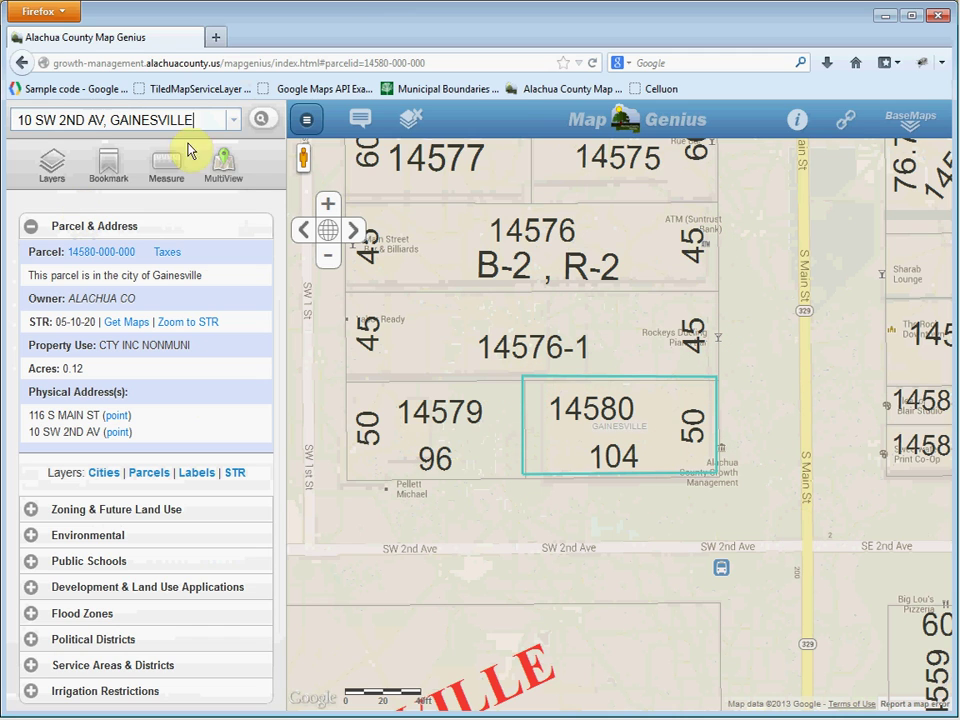
{"action": "triple_click", "coordinate": [46, 118]}
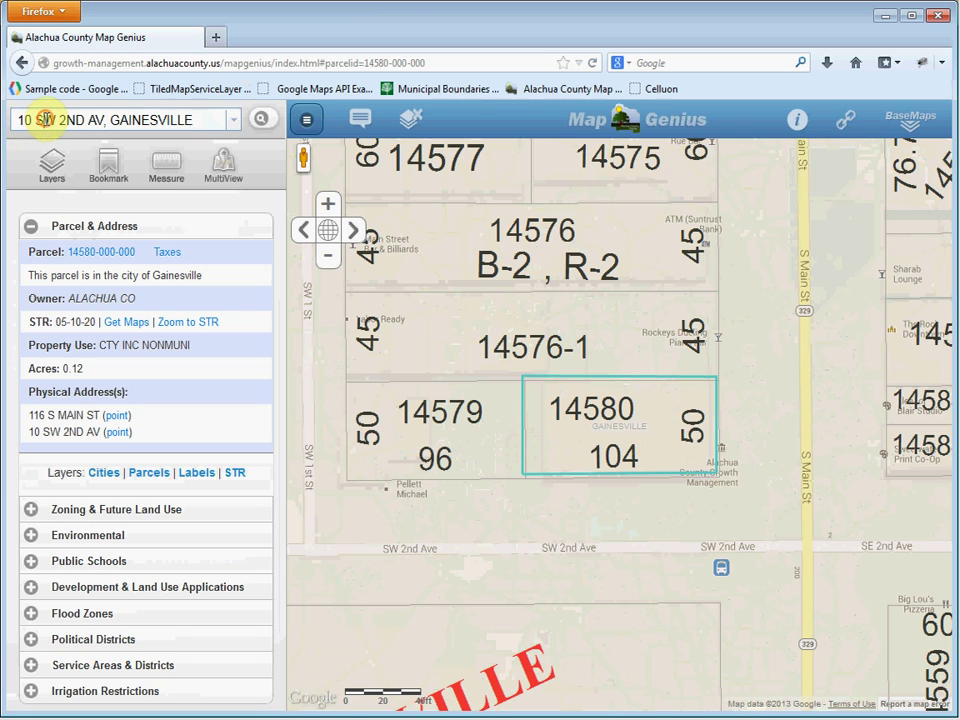
{"action": "key", "text": "BackSpace"}
{"action": "type", "text": "34"}
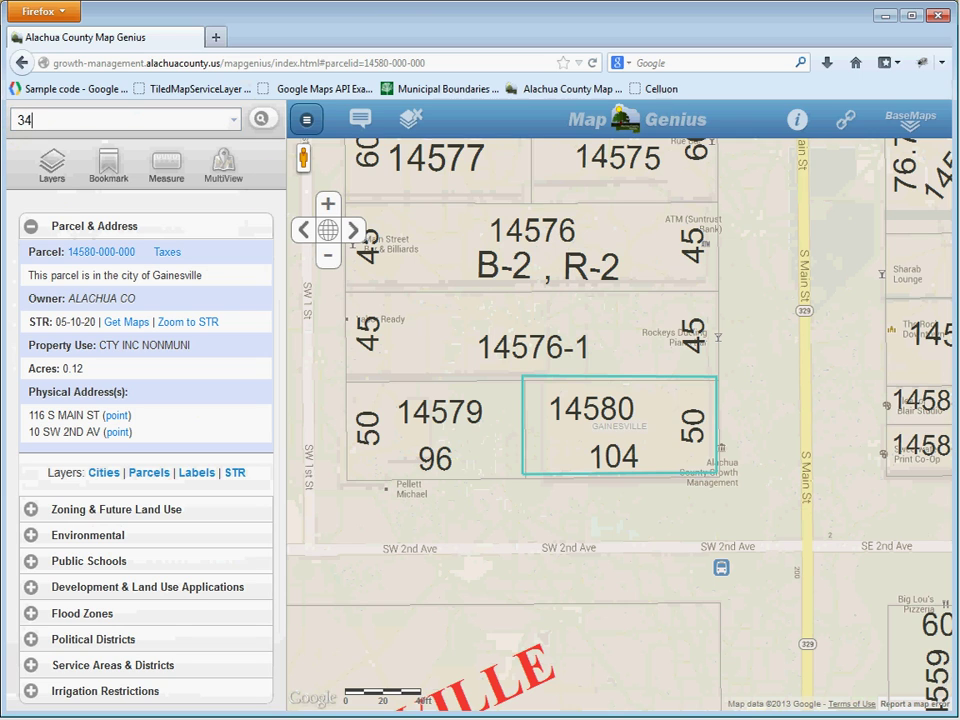
{"action": "type", "text": "00 s"}
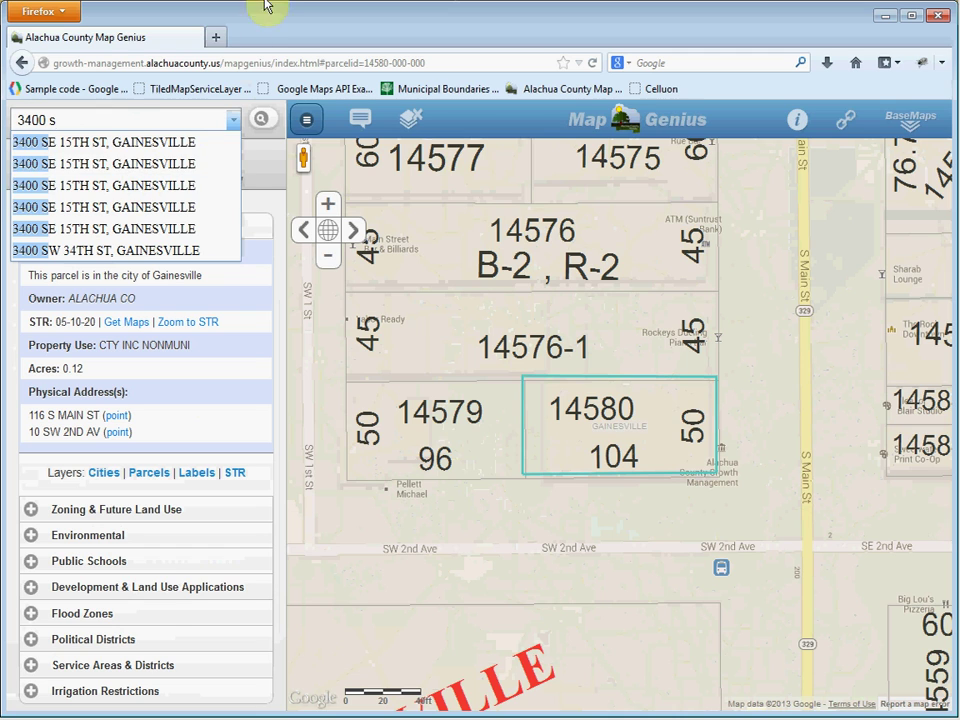
{"action": "type", "text": "w"}
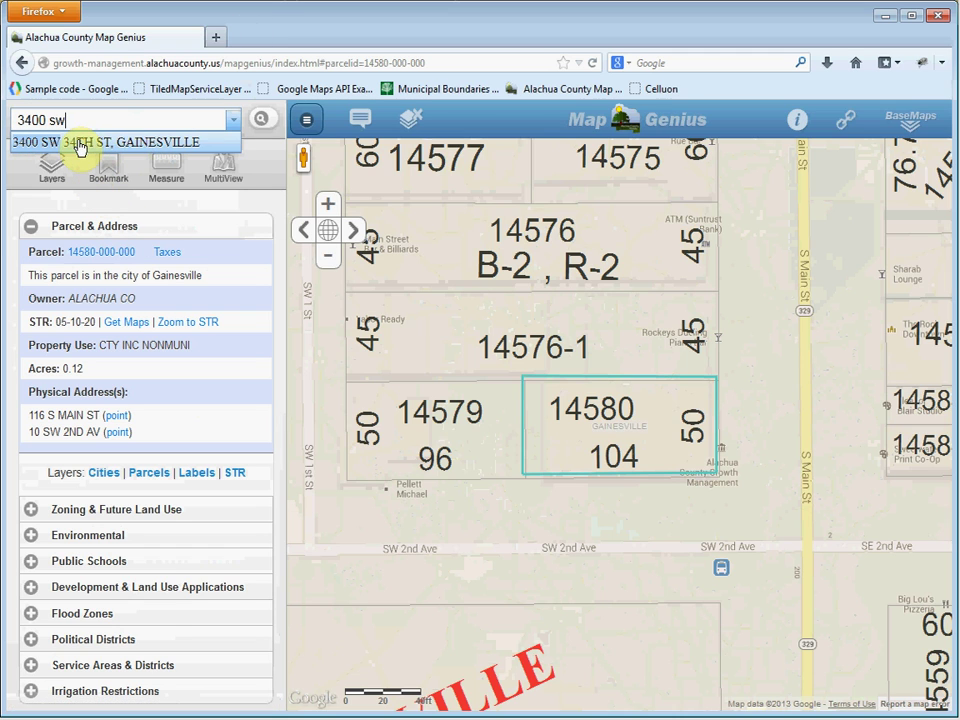
{"action": "left_click", "coordinate": [75, 142]}
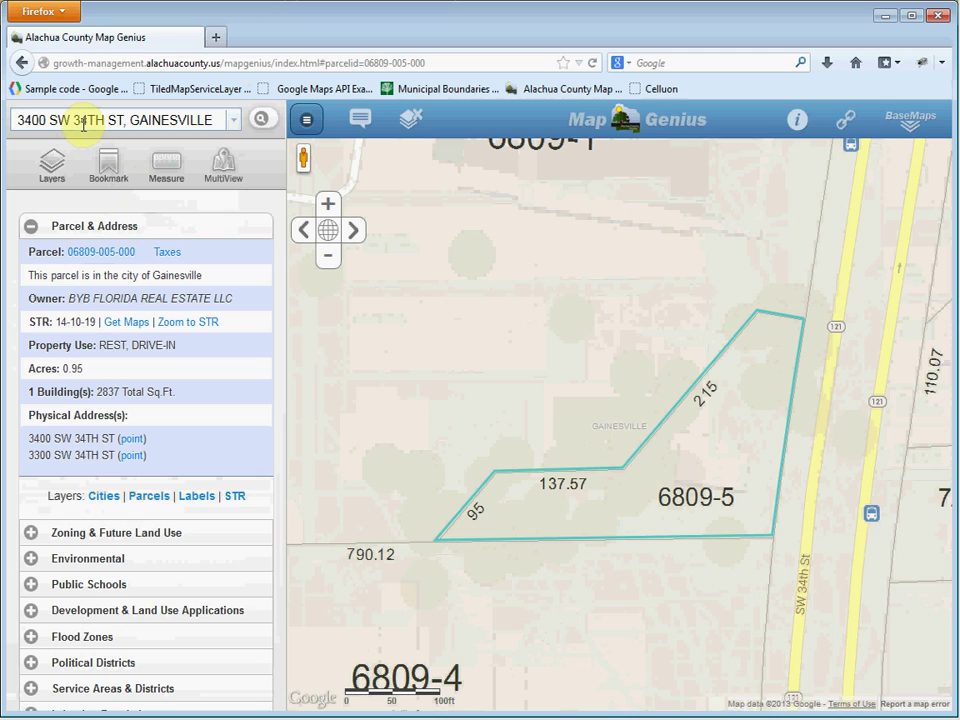
{"action": "left_click", "coordinate": [75, 123]}
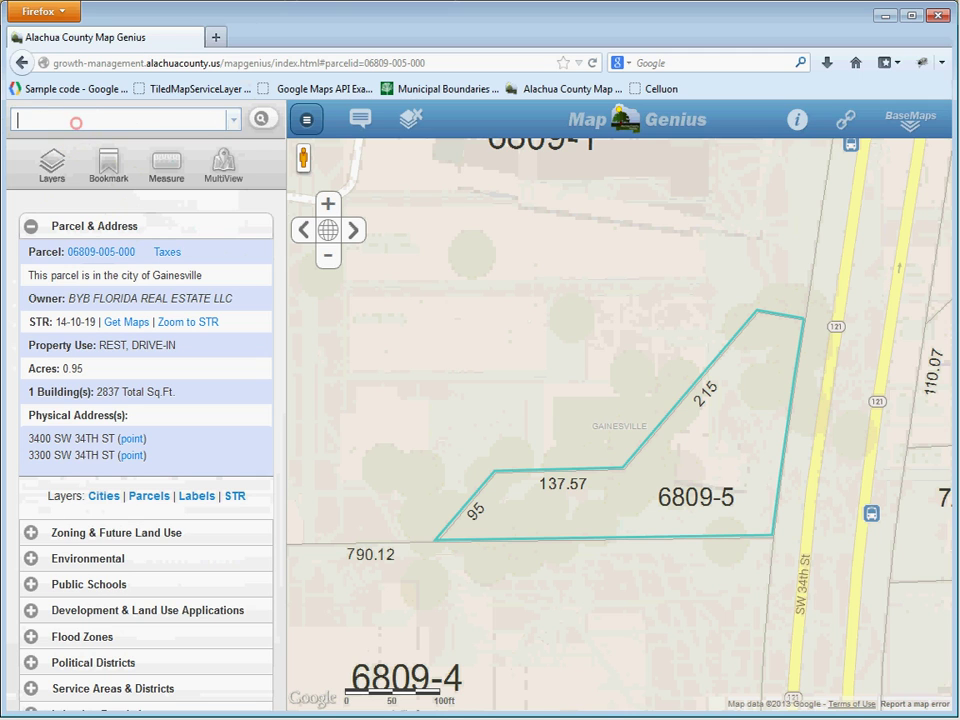
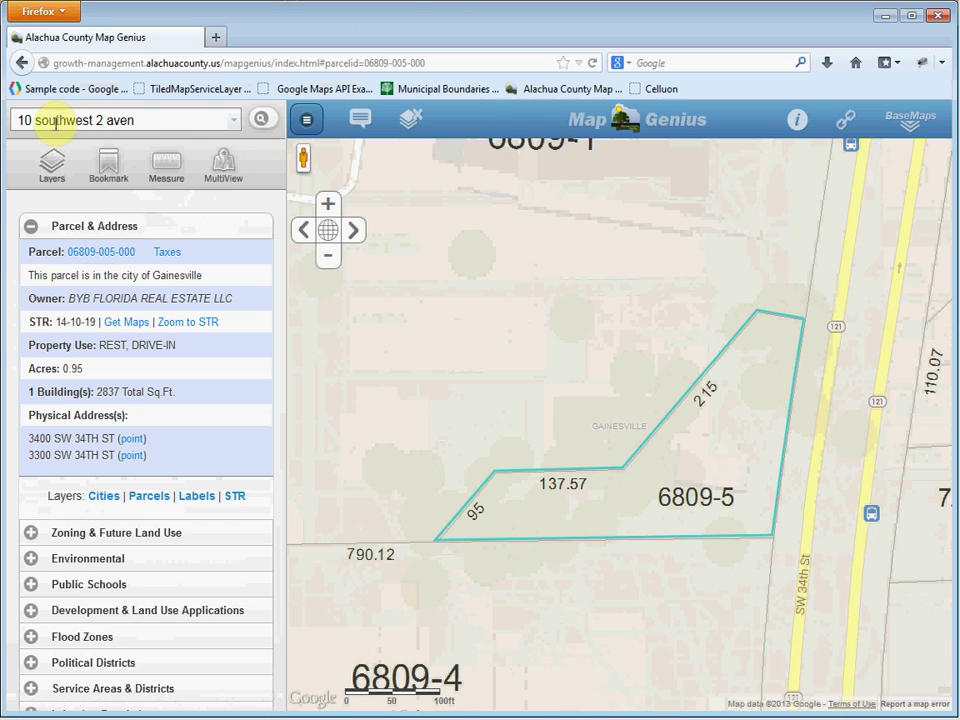
{"action": "left_click", "coordinate": [264, 121]}
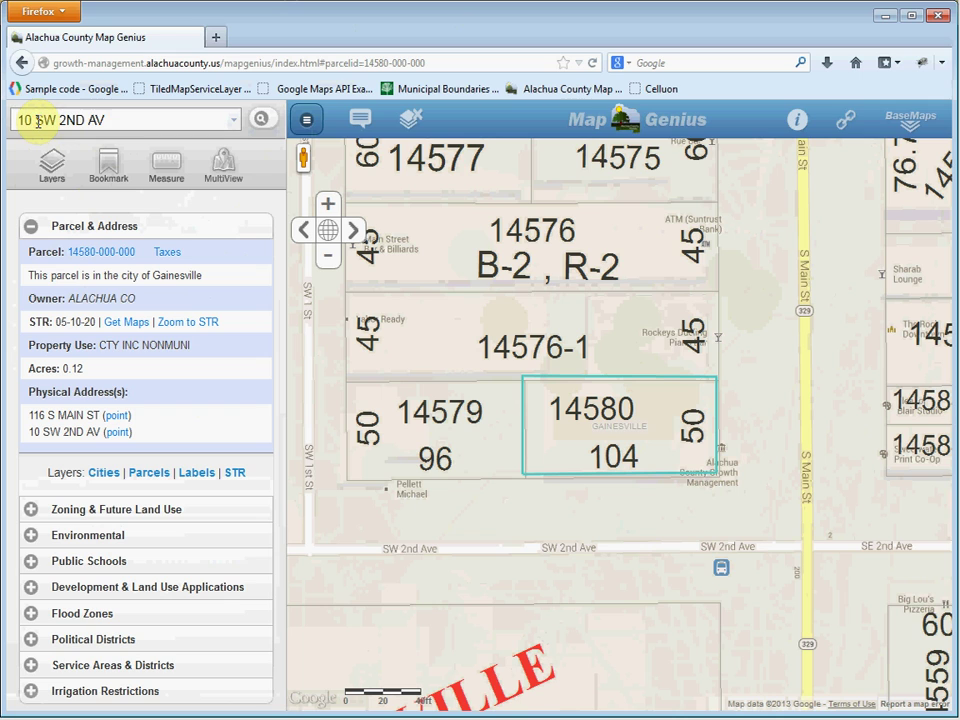
{"action": "triple_click", "coordinate": [37, 120]}
{"action": "key", "text": "BackSpace"}
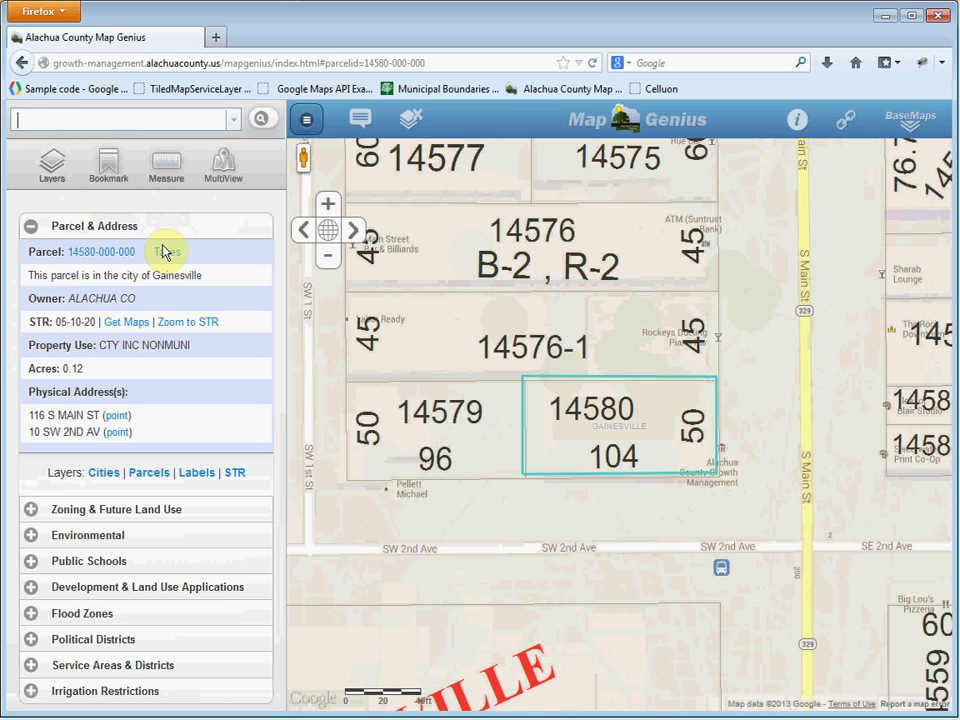
{"action": "left_click", "coordinate": [17, 119]}
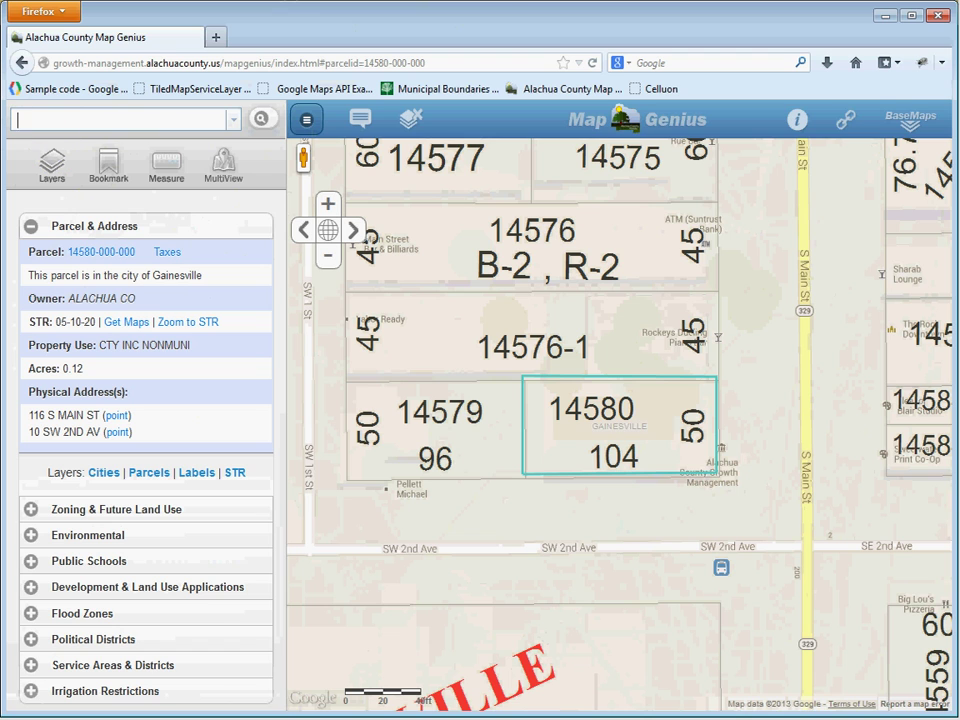
{"action": "type", "text": "johnso"}
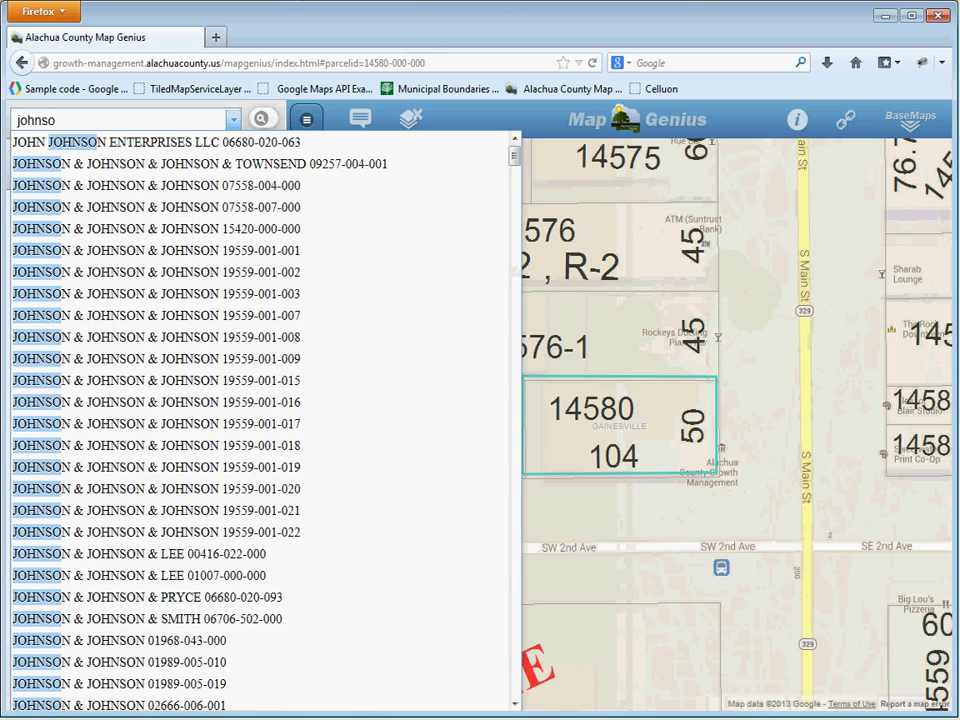
{"action": "key", "text": "BackSpace"}
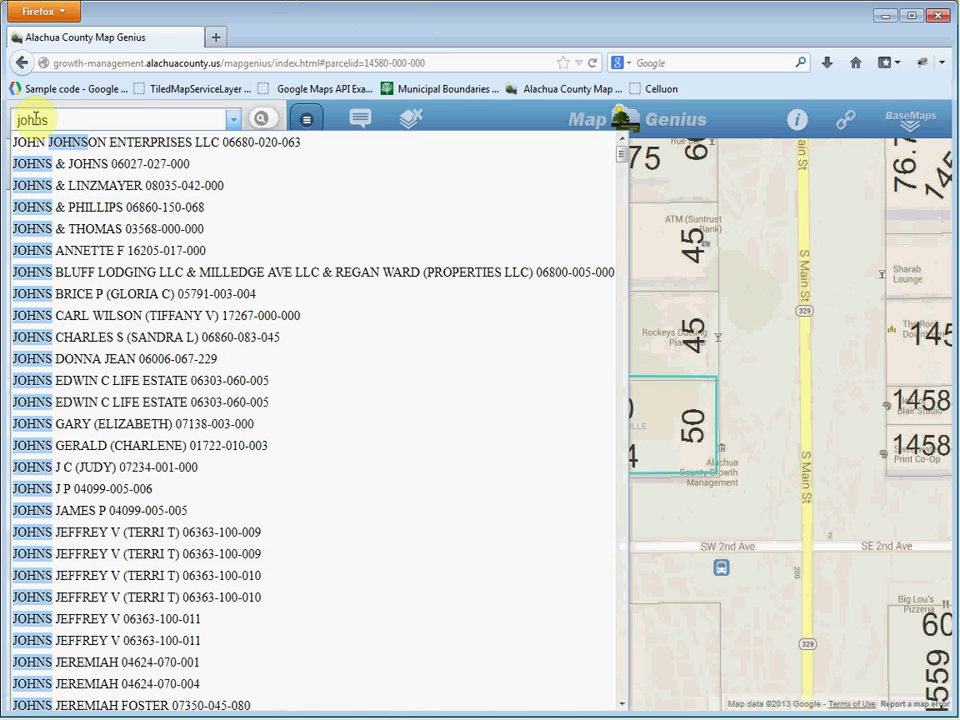
{"action": "type", "text": "on"}
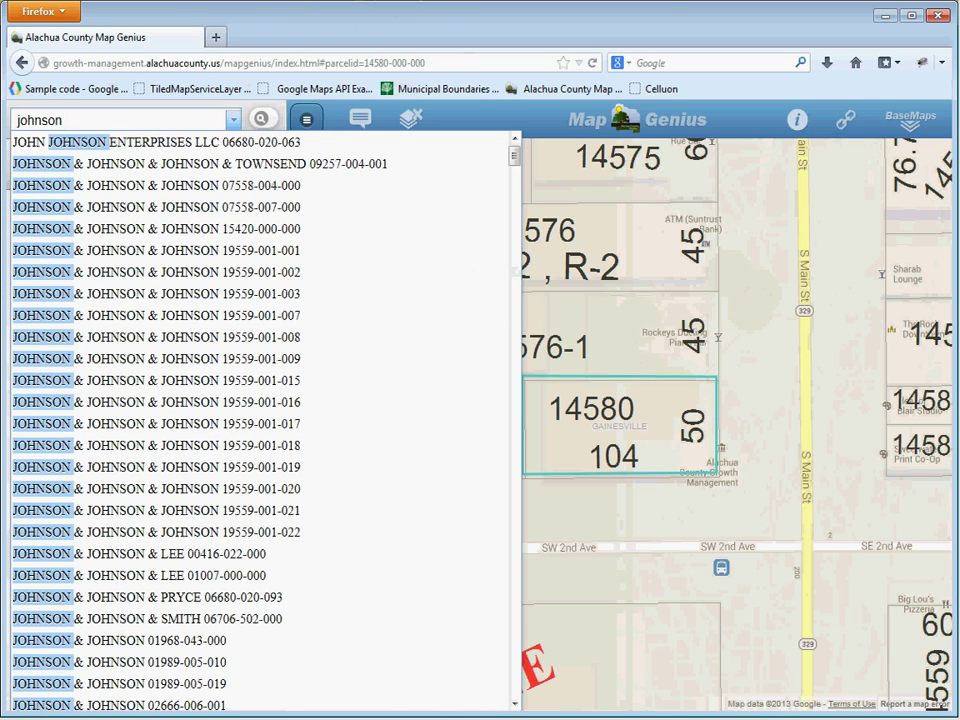
{"action": "type", "text": " m"}
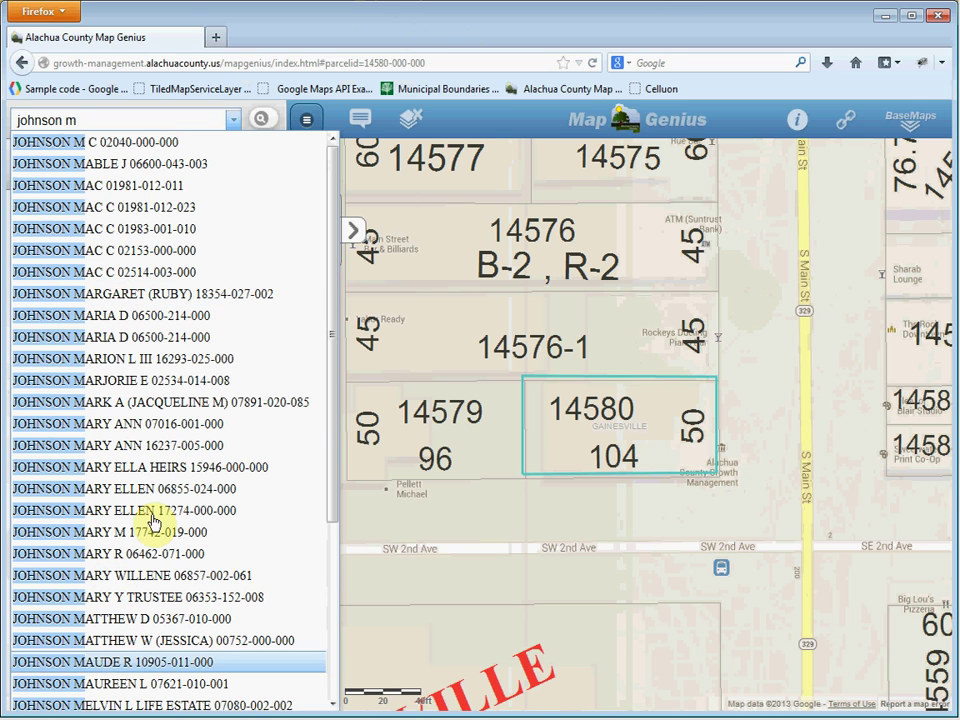
{"action": "left_click", "coordinate": [138, 379]}
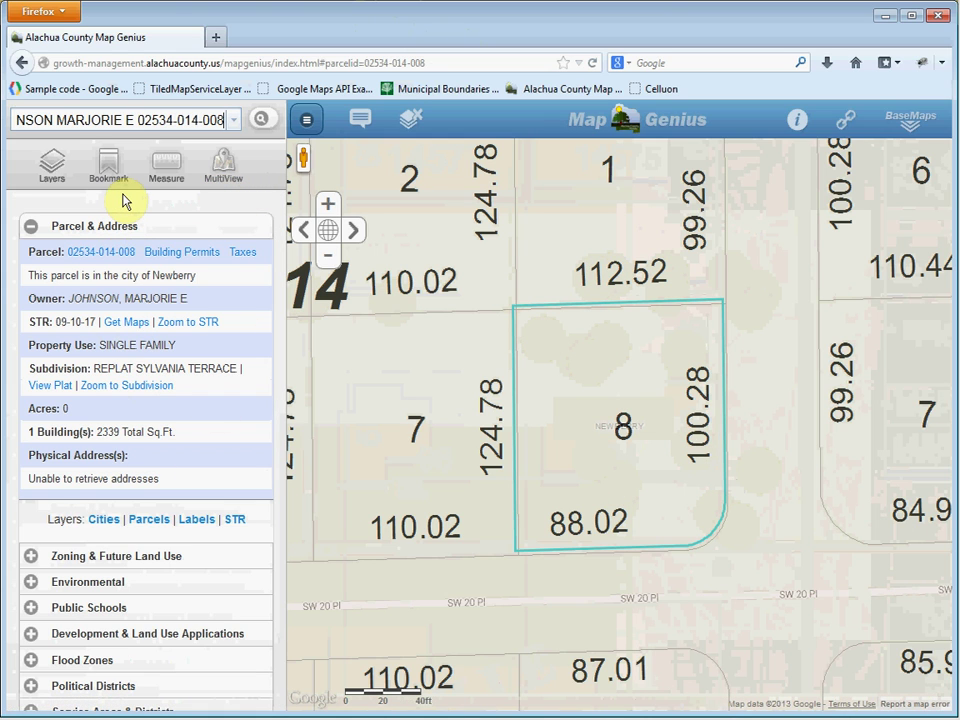
{"action": "left_click", "coordinate": [133, 122]}
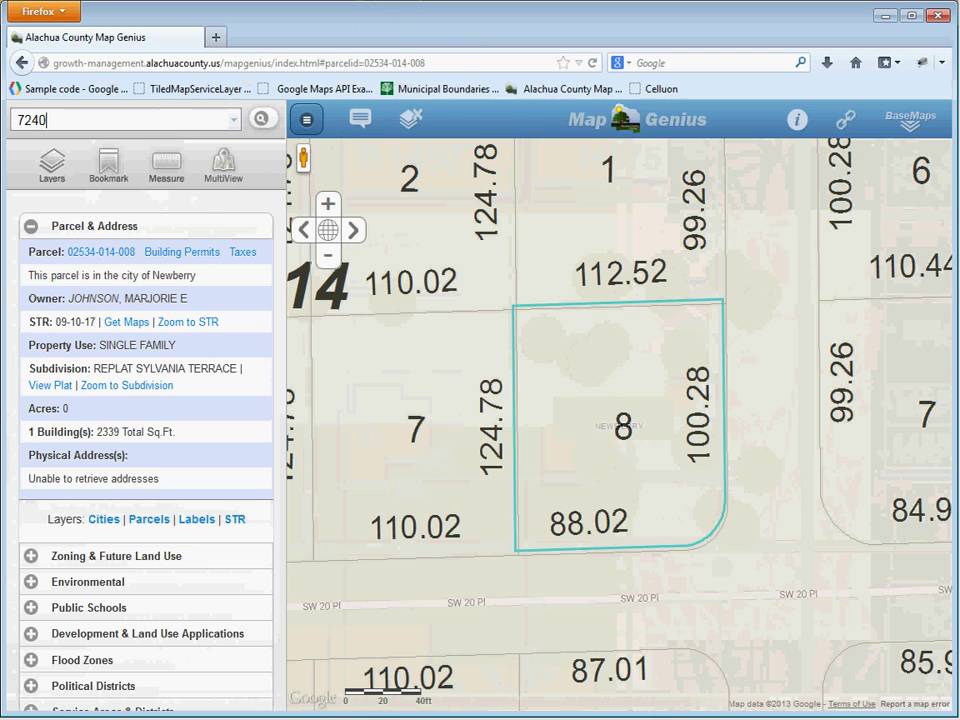
{"action": "type", "text": "7240-00"}
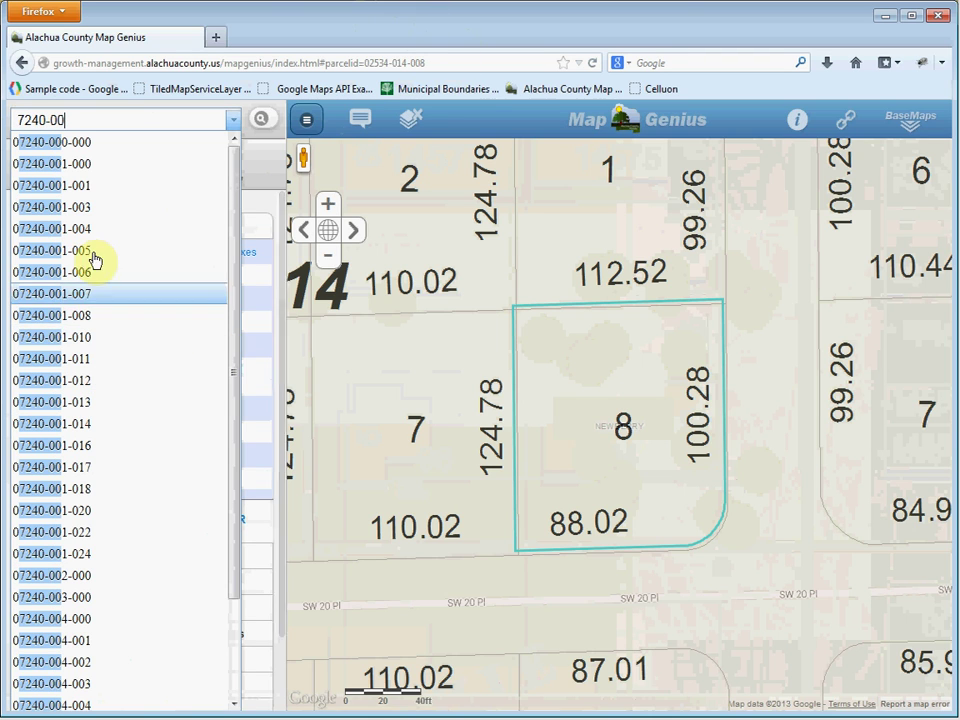
{"action": "left_click_drag", "start_coordinate": [236, 252], "coordinate": [215, 398]}
{"action": "scroll", "coordinate": [190, 300], "scroll_direction": "up", "scroll_amount": 2}
{"action": "type", "text": "0"}
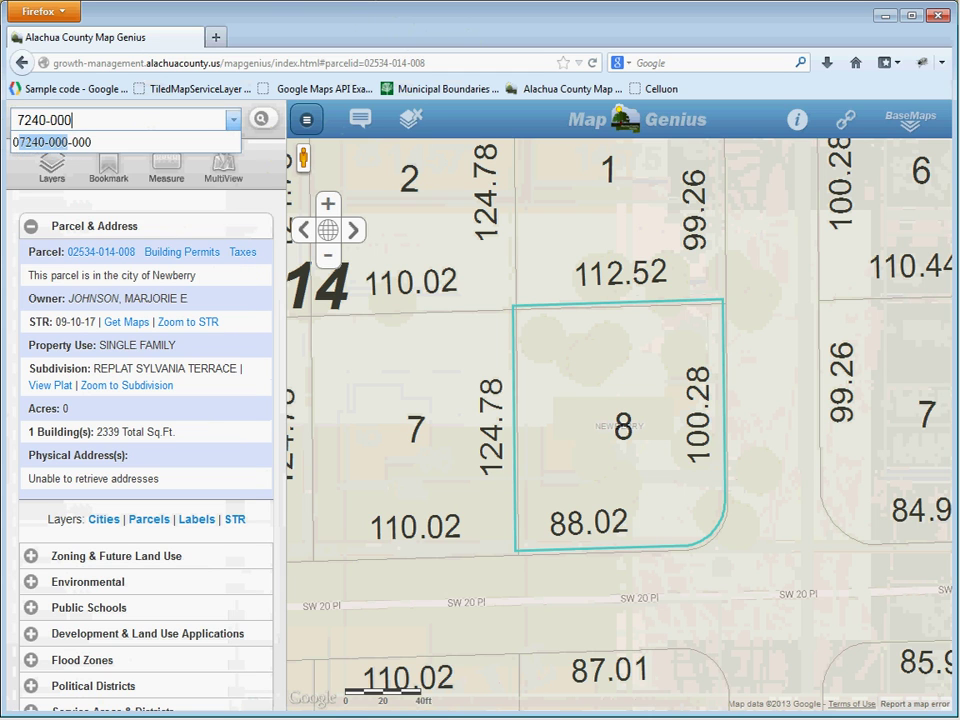
{"action": "left_click", "coordinate": [114, 150]}
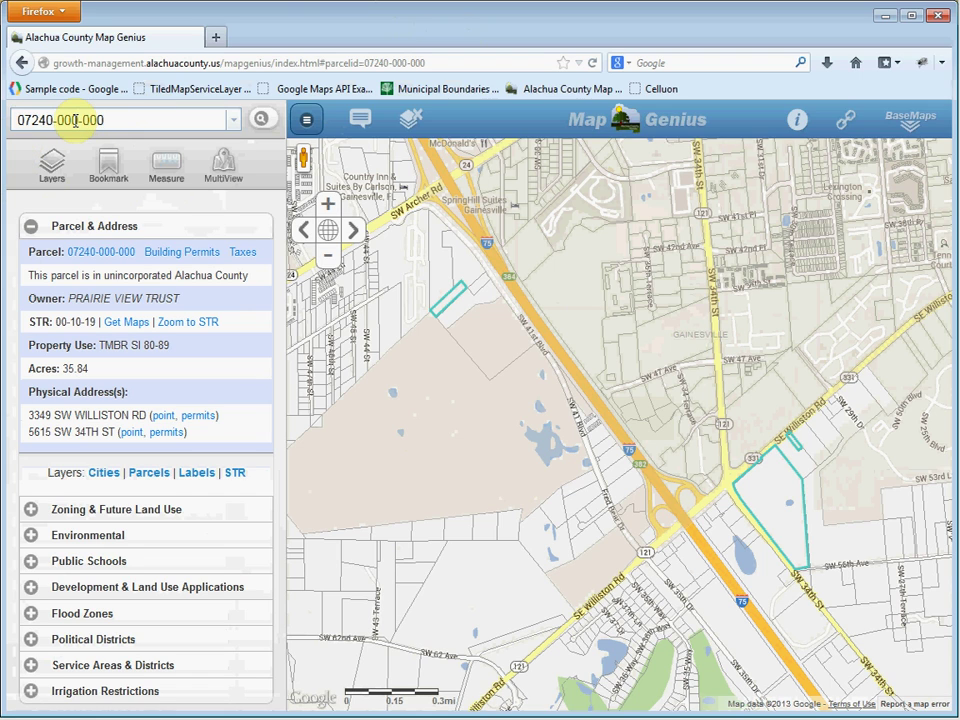
{"action": "key", "text": "ctrl+a"}
{"action": "key", "text": "BackSpace"}
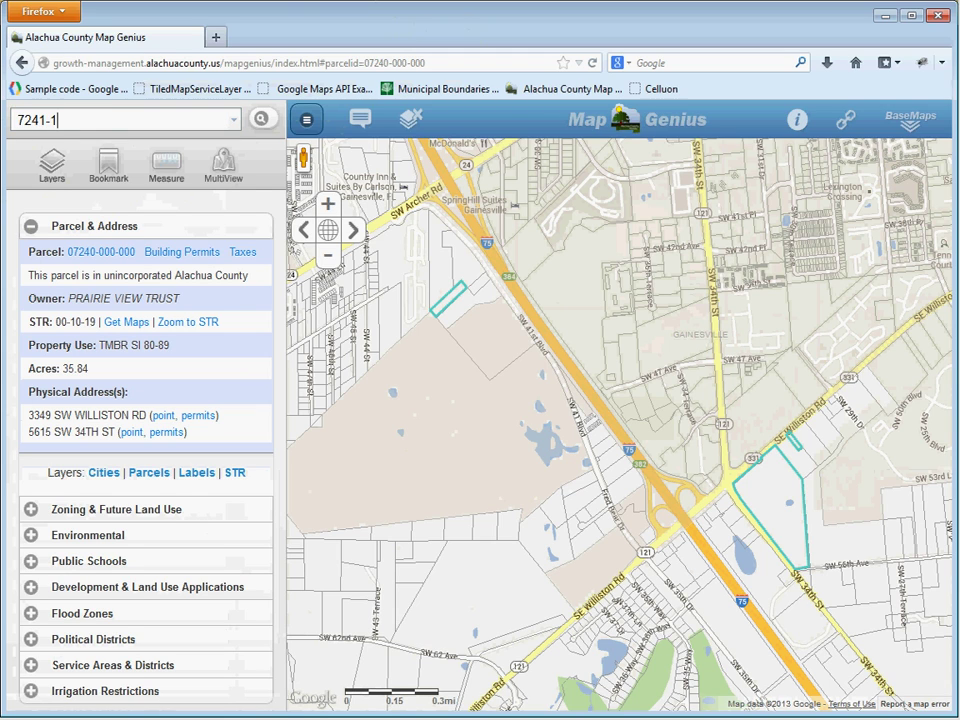
{"action": "left_click", "coordinate": [262, 121]}
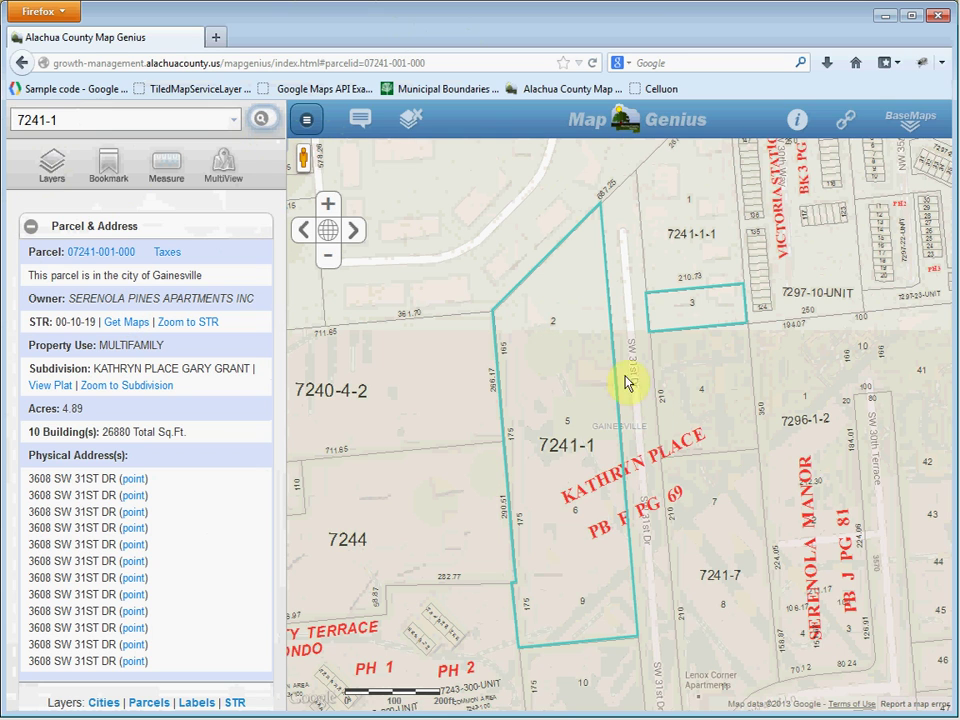
{"action": "left_click", "coordinate": [64, 116]}
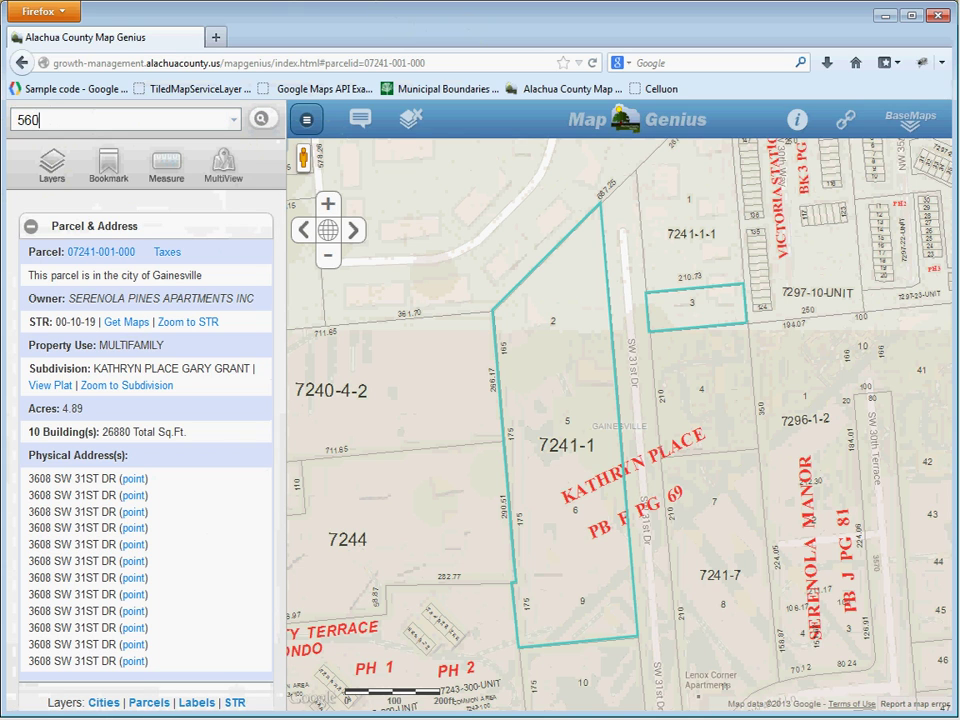
{"action": "type", "text": "5600-00"}
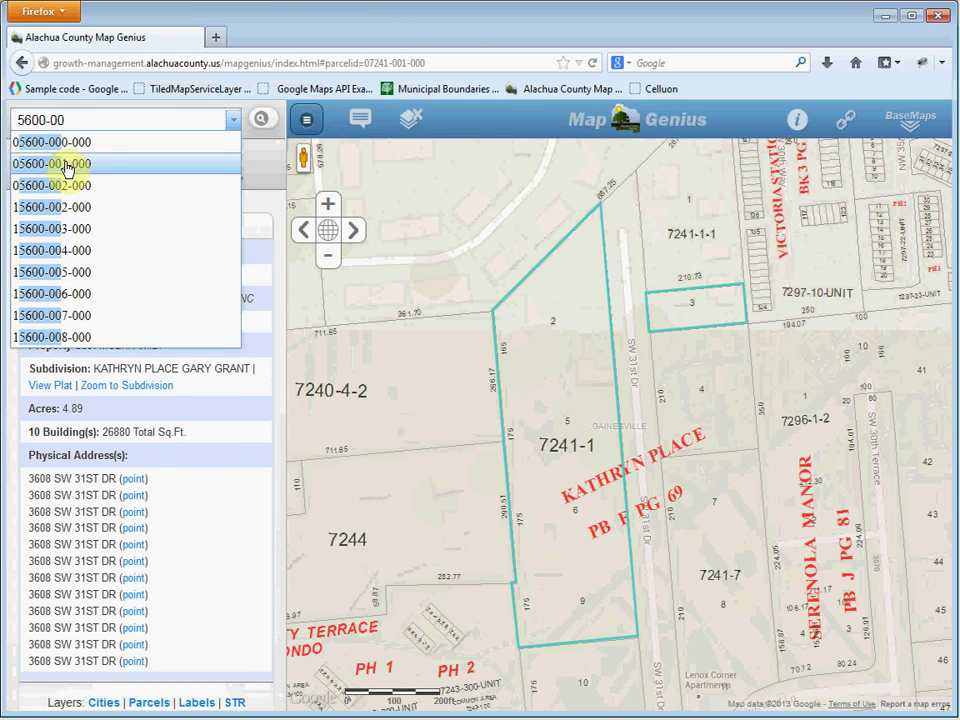
{"action": "left_click", "coordinate": [64, 165]}
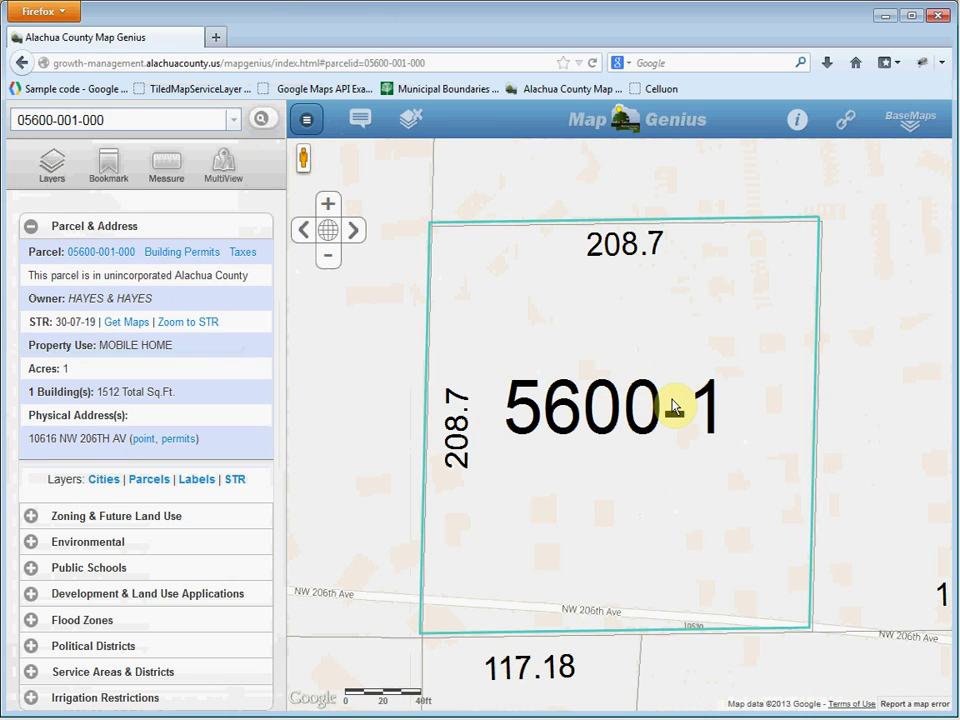
{"action": "left_click", "coordinate": [106, 120]}
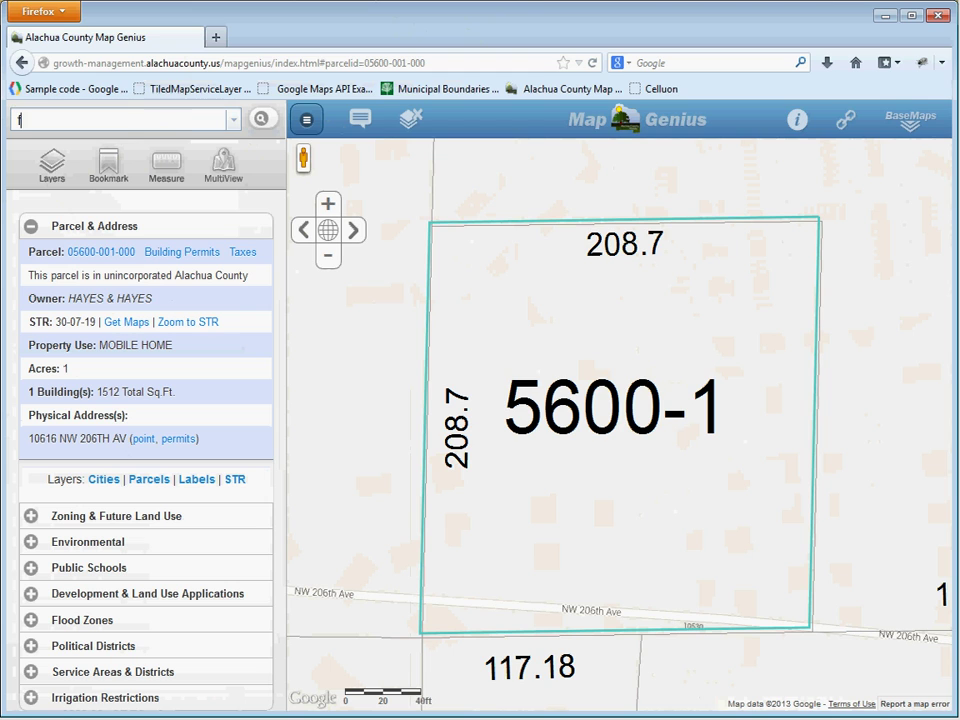
{"action": "type", "text": "font"}
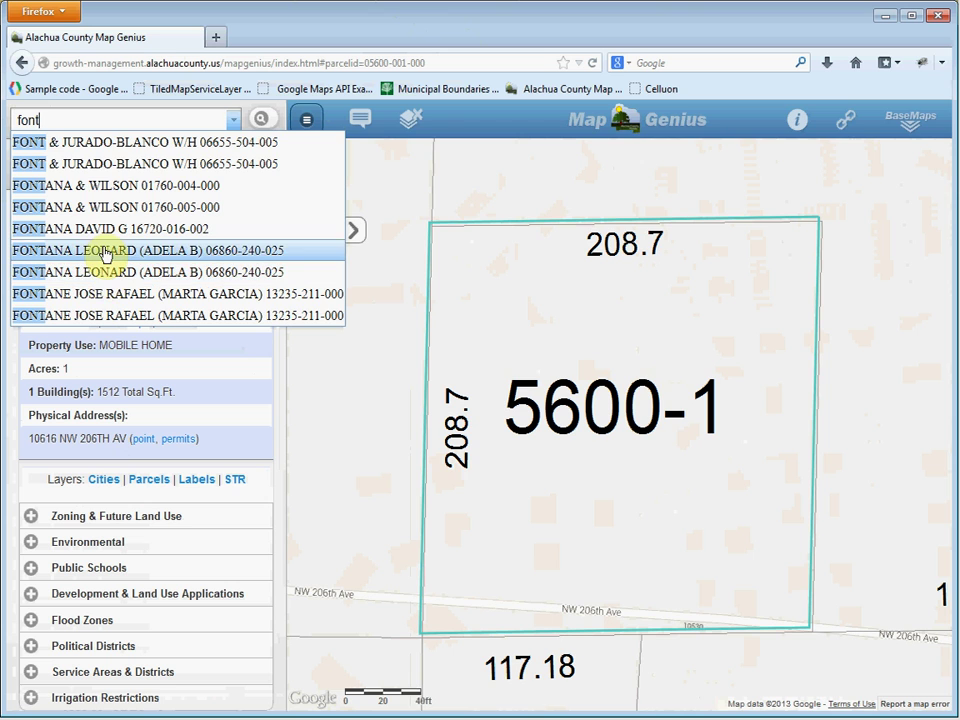
{"action": "left_click", "coordinate": [104, 252]}
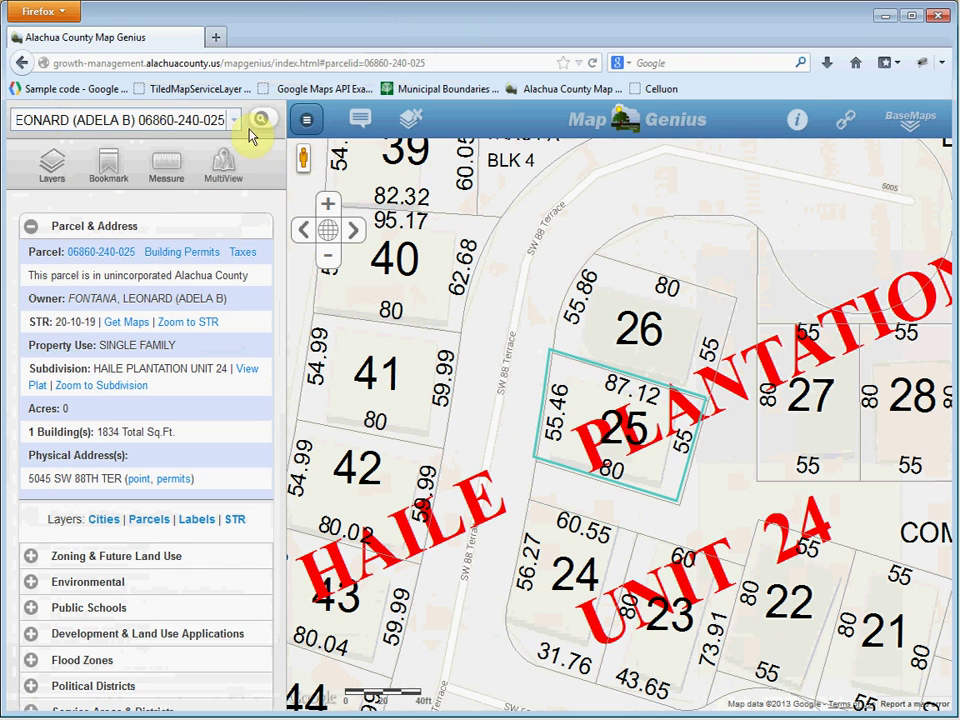
{"action": "left_click", "coordinate": [112, 118]}
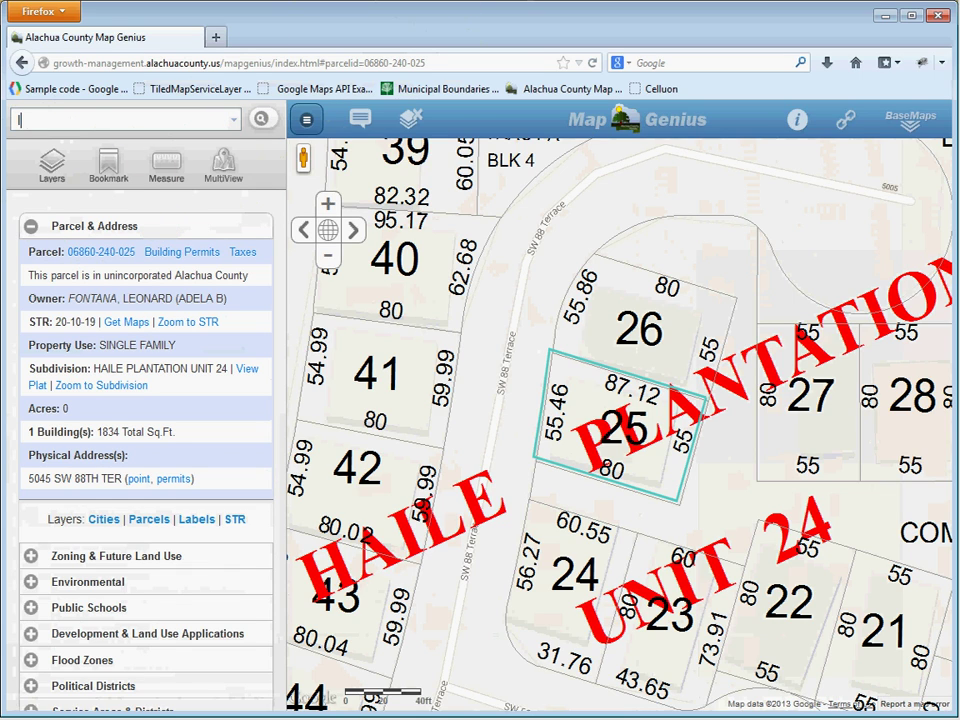
Submit an owner-surname search and open the full list of matching owners and parcels.
{"action": "type", "text": "long"}
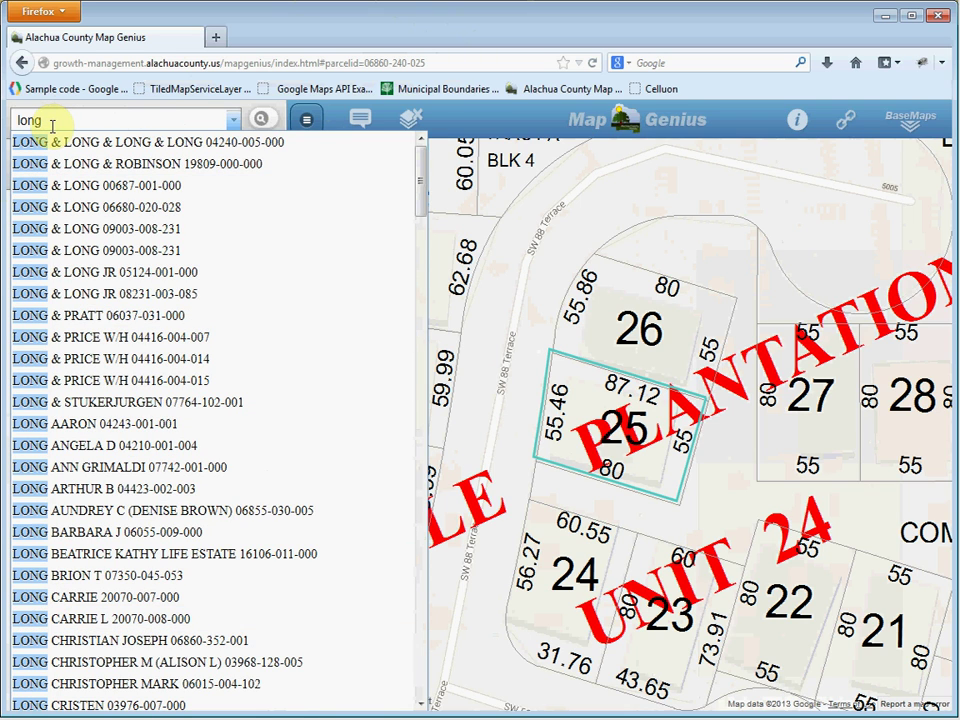
{"action": "left_click", "coordinate": [263, 122]}
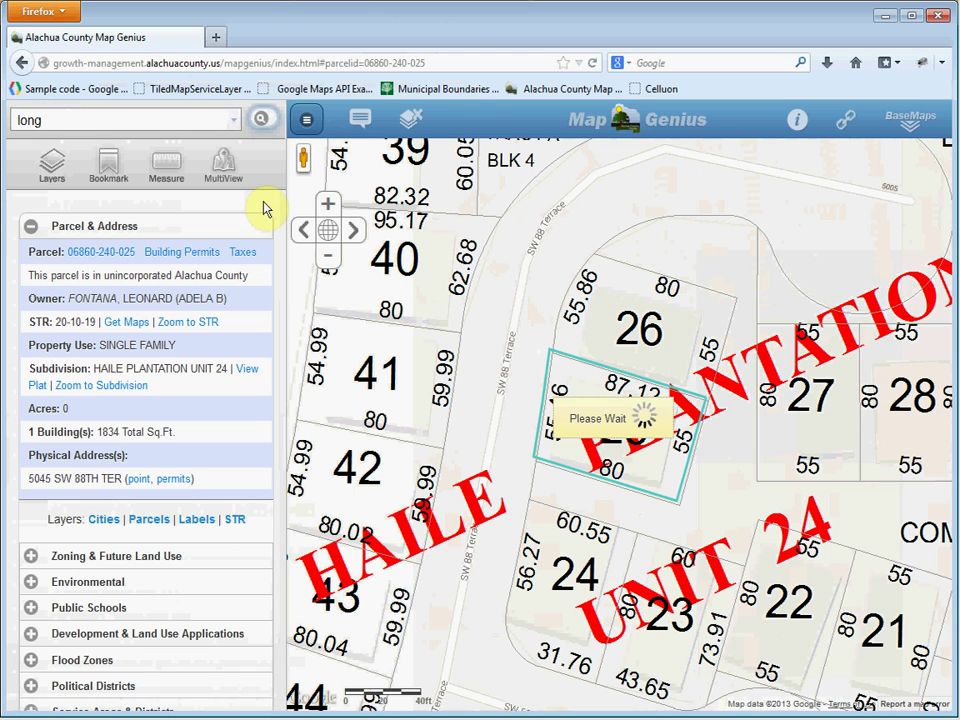
{"action": "left_click", "coordinate": [260, 120]}
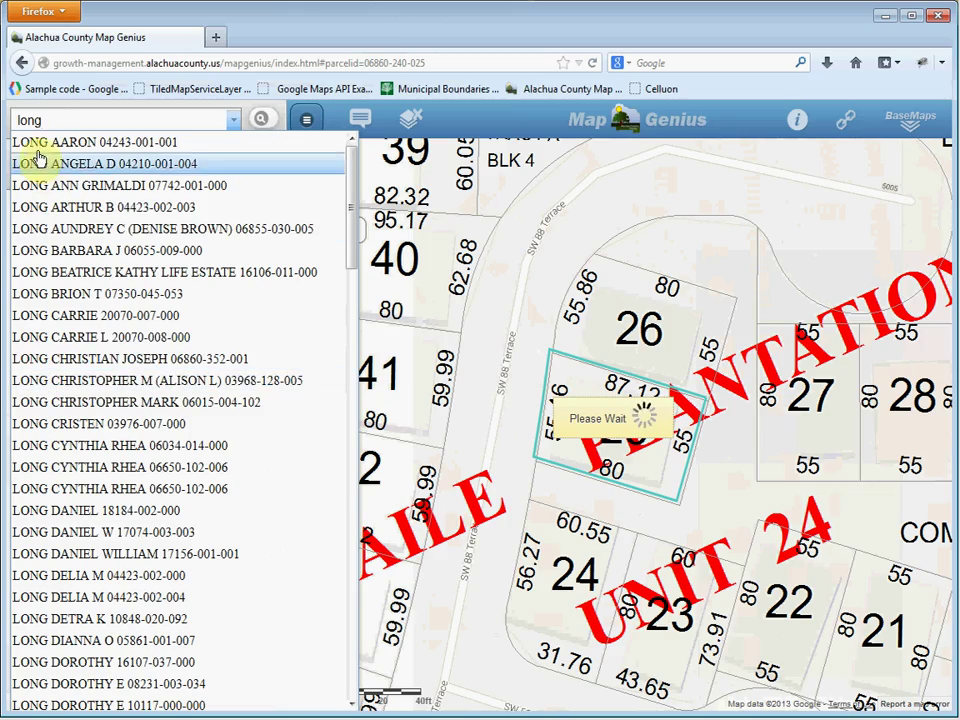